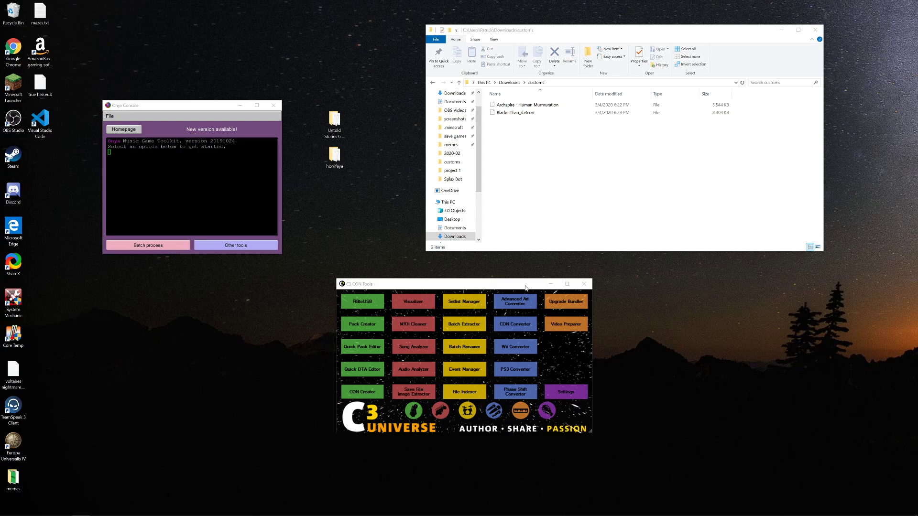
Bring the Onyx console forward and check the BlackerThan_rb3con file in the customs folder
left_click(148, 245)
left_click(528, 112)
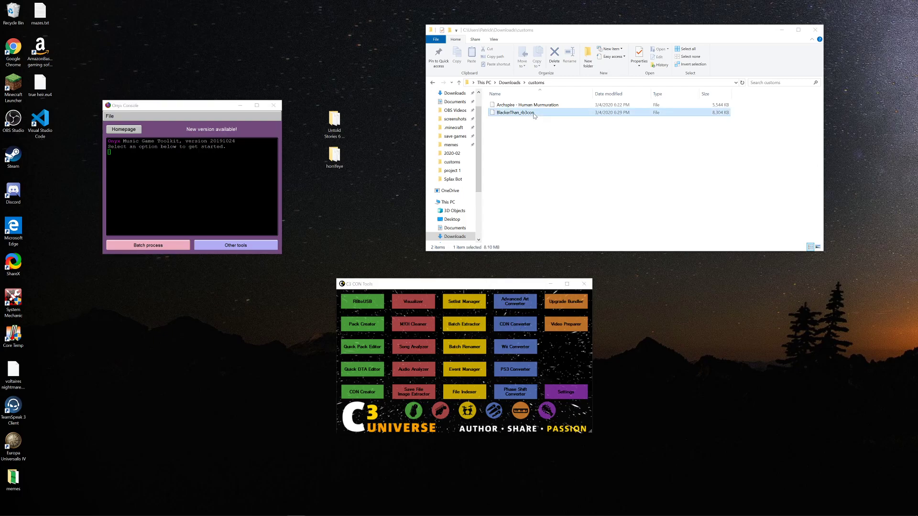
left_click(534, 201)
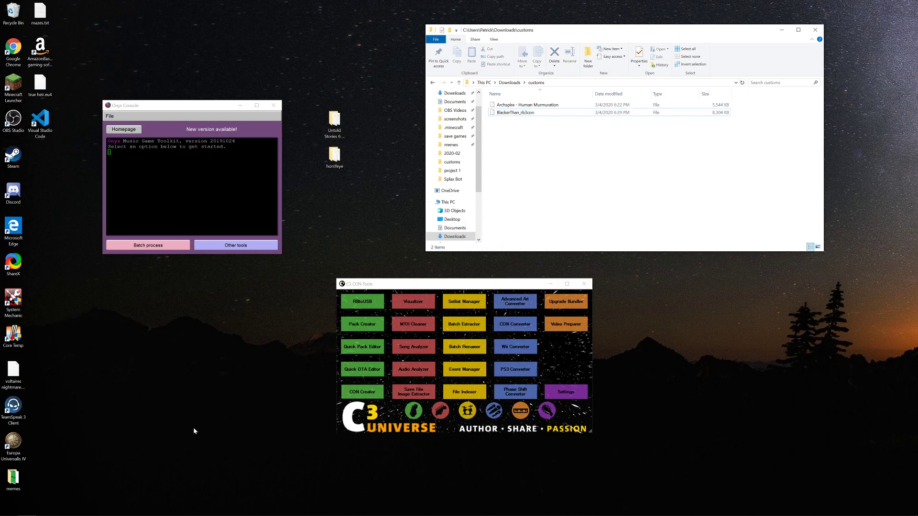
Batch-convert the Archspire Human Murmuration song to a Rock Band 3 (360) CON with 1x Bass Pedal
left_click(127, 246)
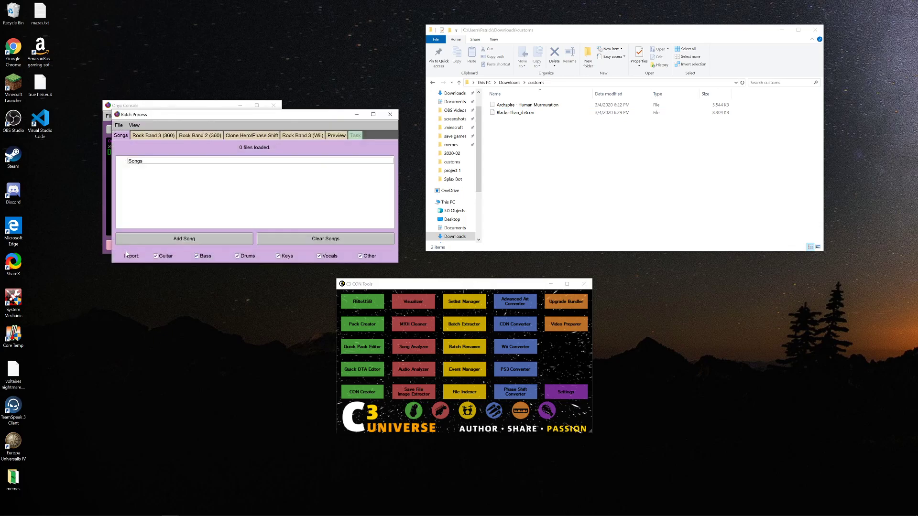
left_click_drag(554, 106, 248, 188)
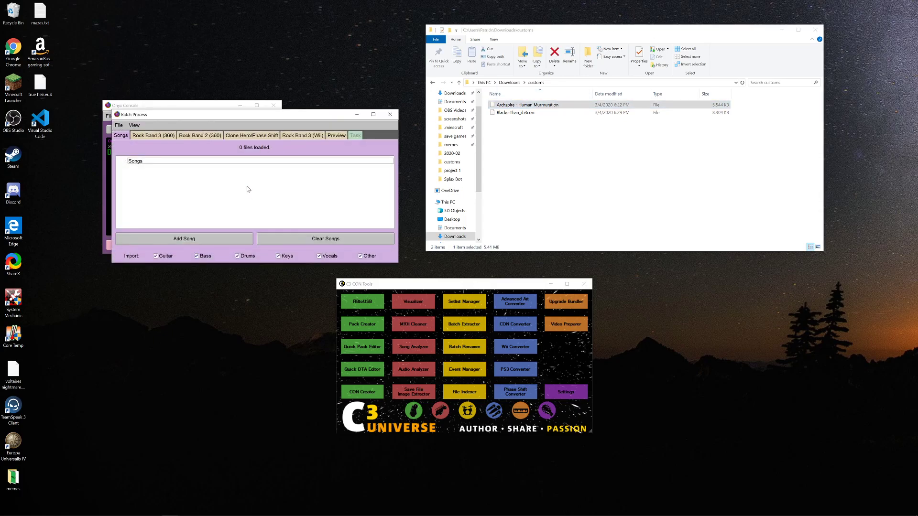
left_click(159, 138)
left_click(140, 197)
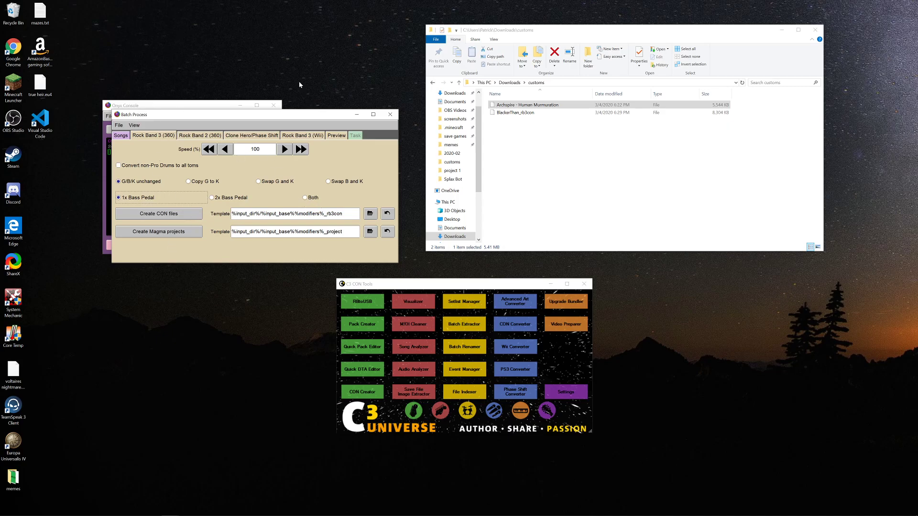
left_click(167, 213)
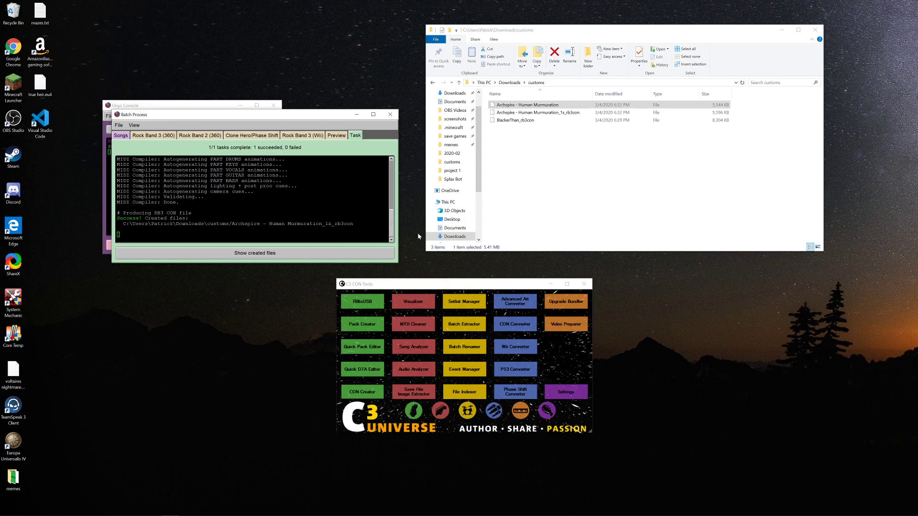
Confirm the new Human Murmuration 1x file exists and close the finished batch window
left_click(519, 113)
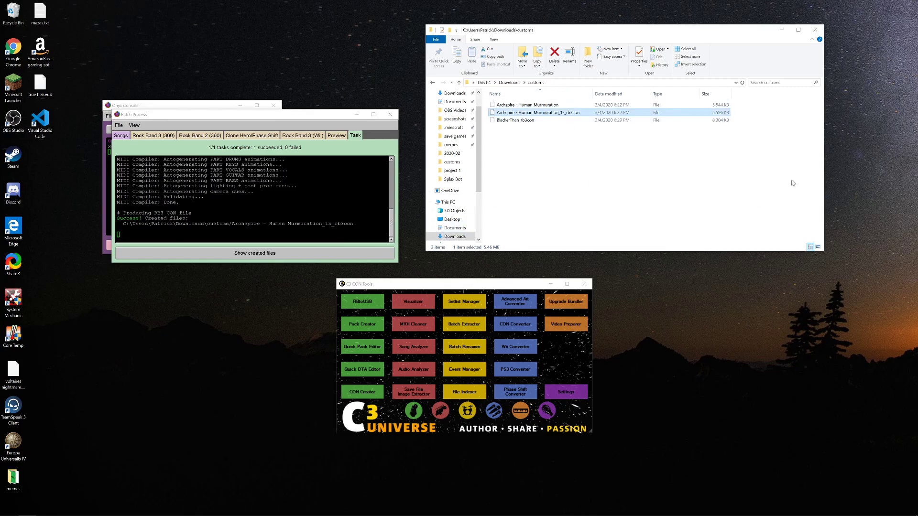
left_click(121, 136)
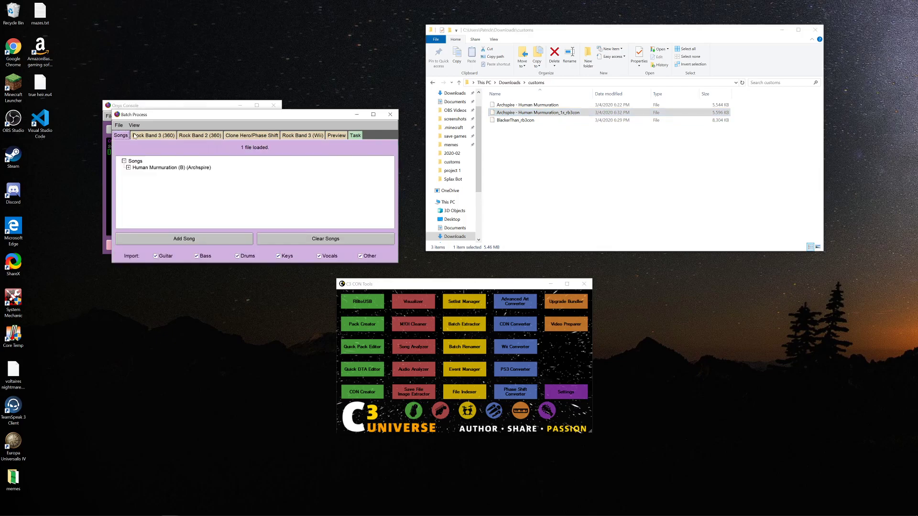
left_click(391, 115)
Load BlackerThan_rb3con into a fresh batch and start its Rock Band 3 (360) CON build
left_click(538, 113)
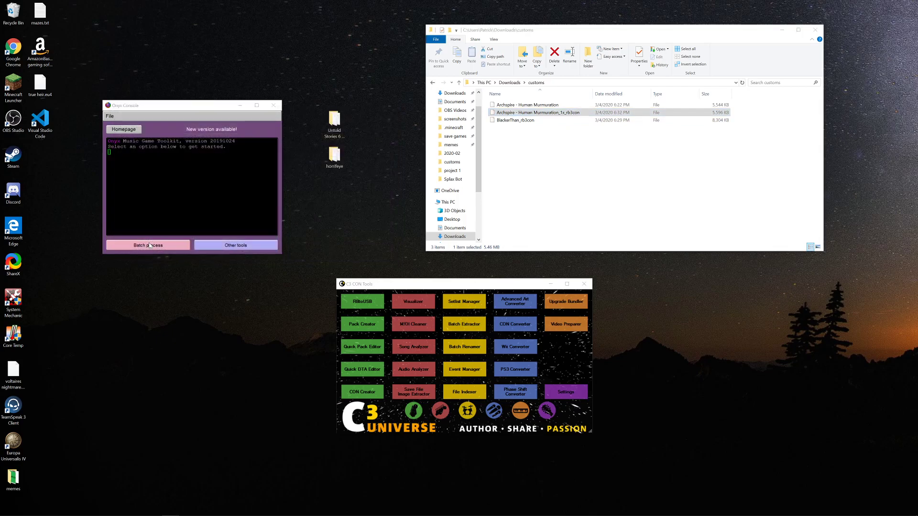
left_click(522, 122)
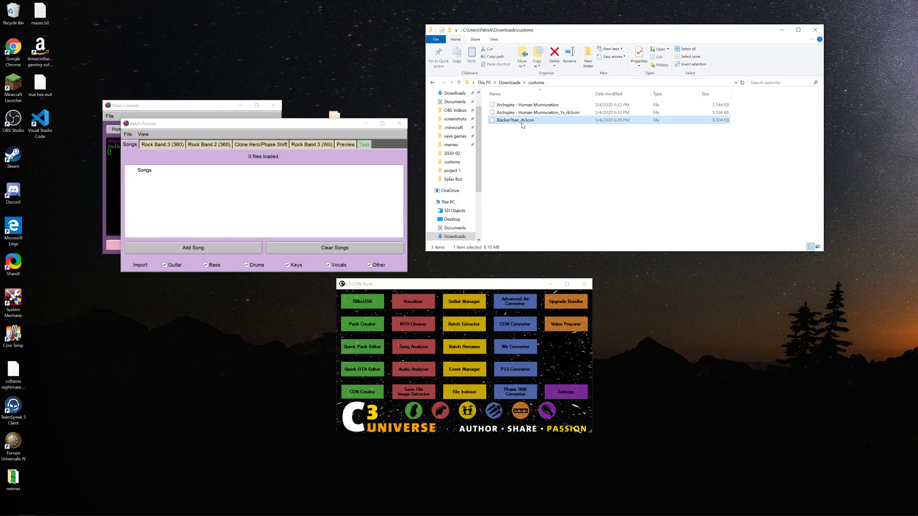
left_click_drag(523, 124, 246, 196)
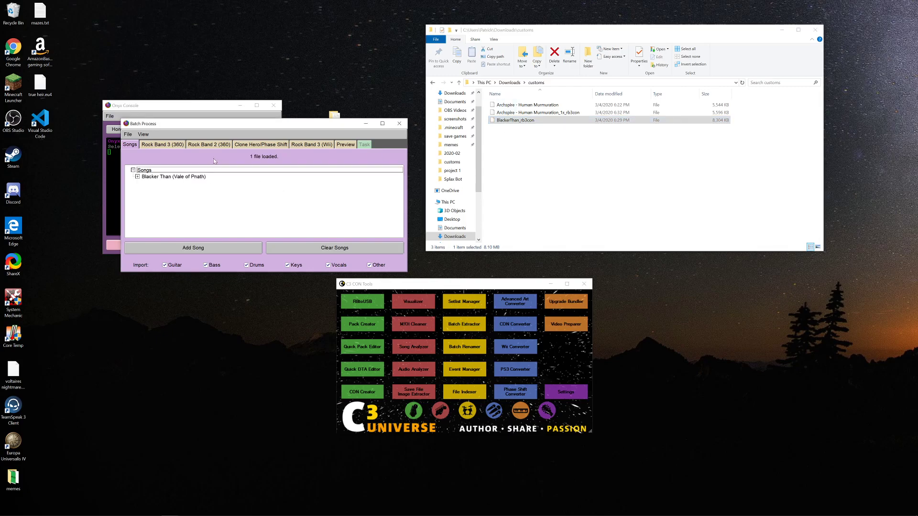
left_click(171, 144)
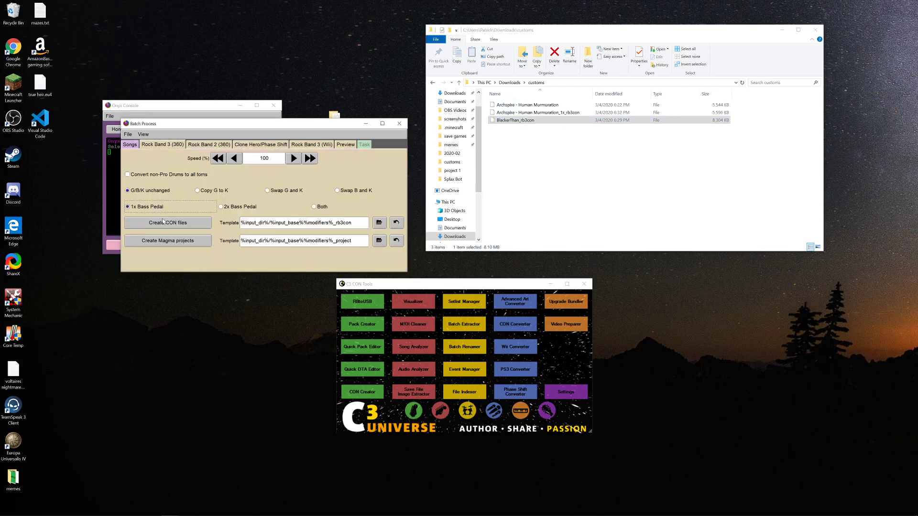
left_click(163, 222)
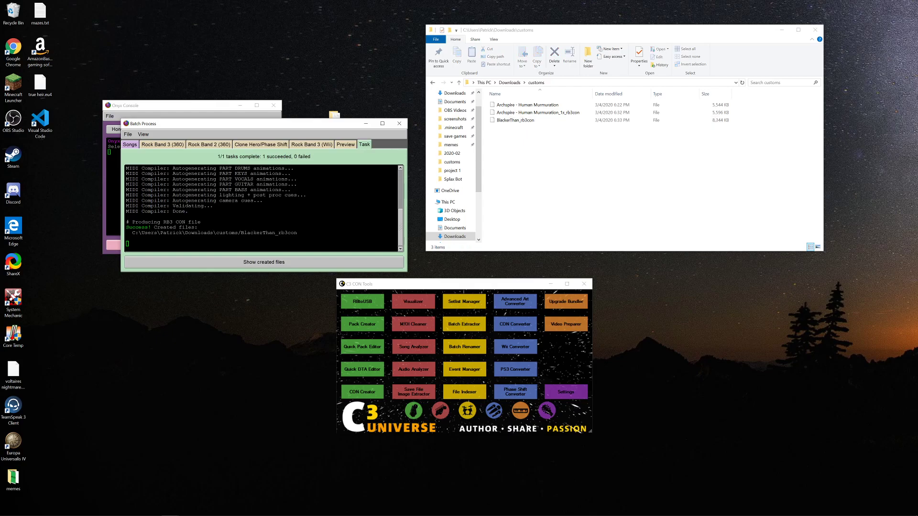
After the Blacker Than conversion finishes, check the updated file and close the batch window
left_click(528, 121)
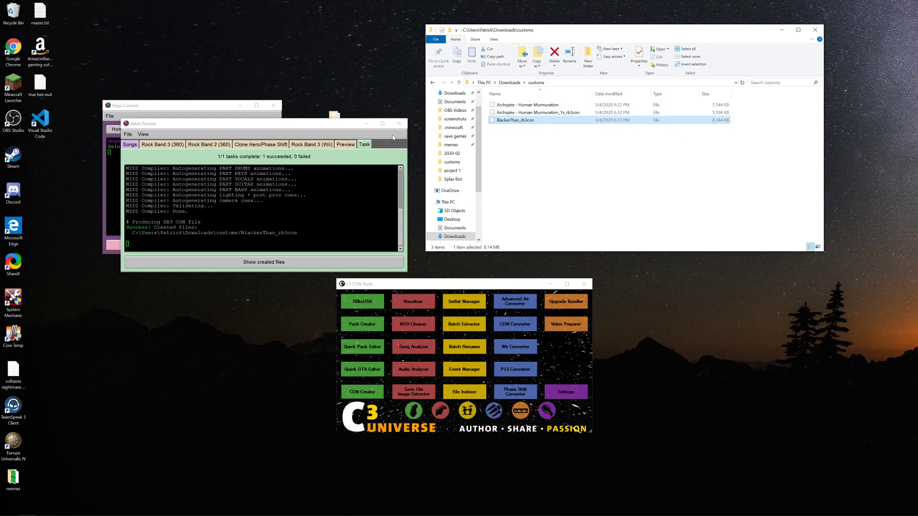
left_click(399, 123)
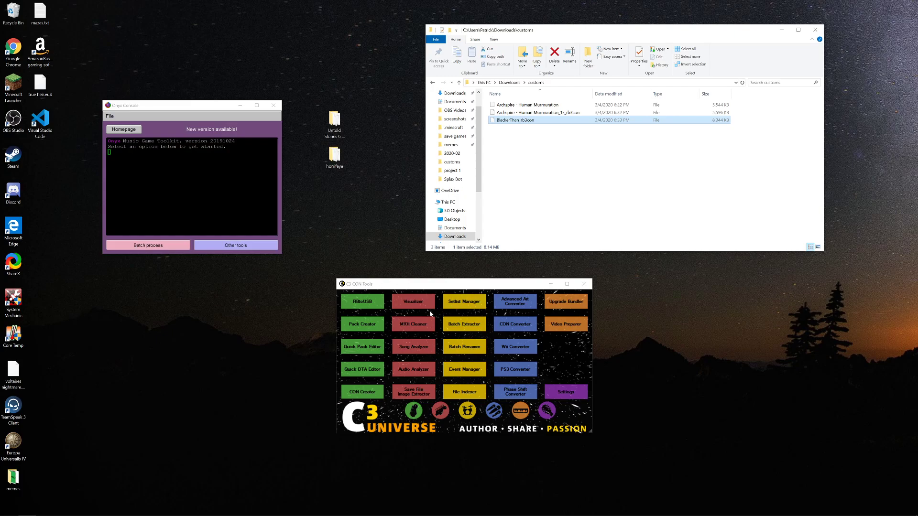
Load BlackerThan_rb3con into Quick DTA Editor and delete the 0 after ;2xBass=
left_click(362, 369)
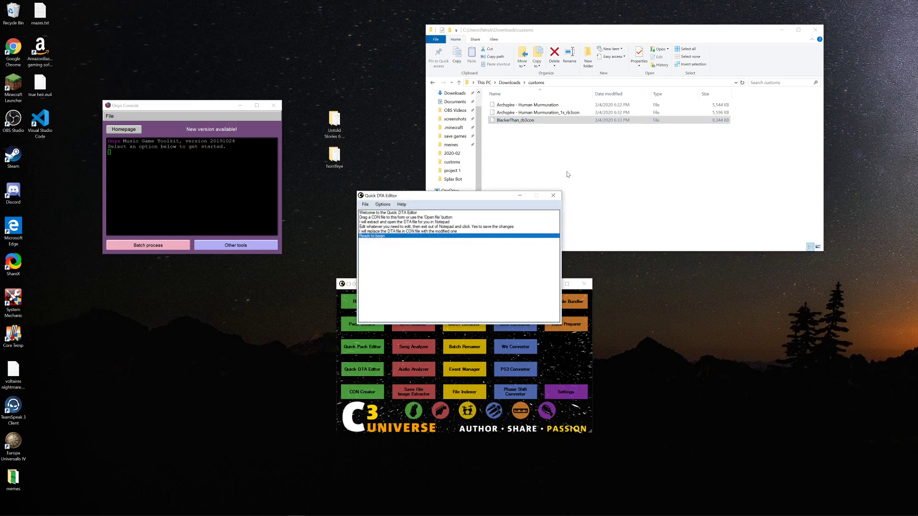
left_click_drag(542, 123, 449, 276)
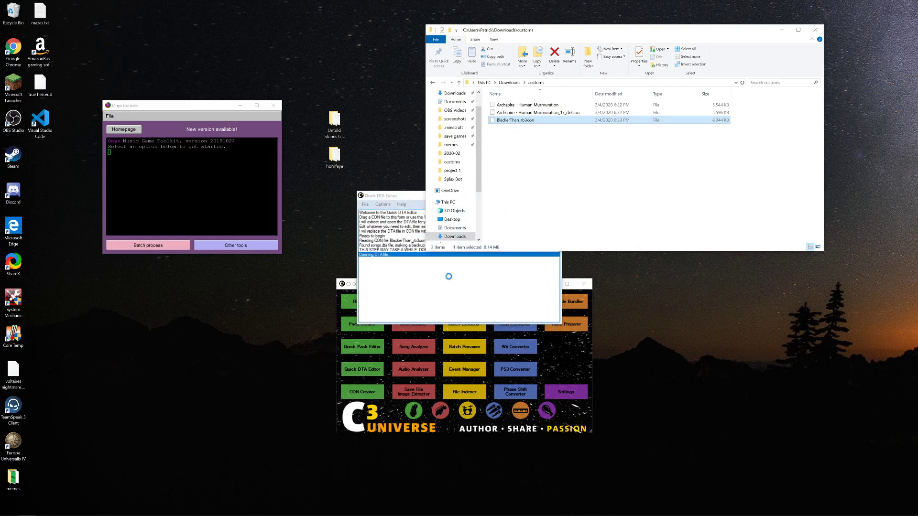
scroll(471, 224, "down", 18)
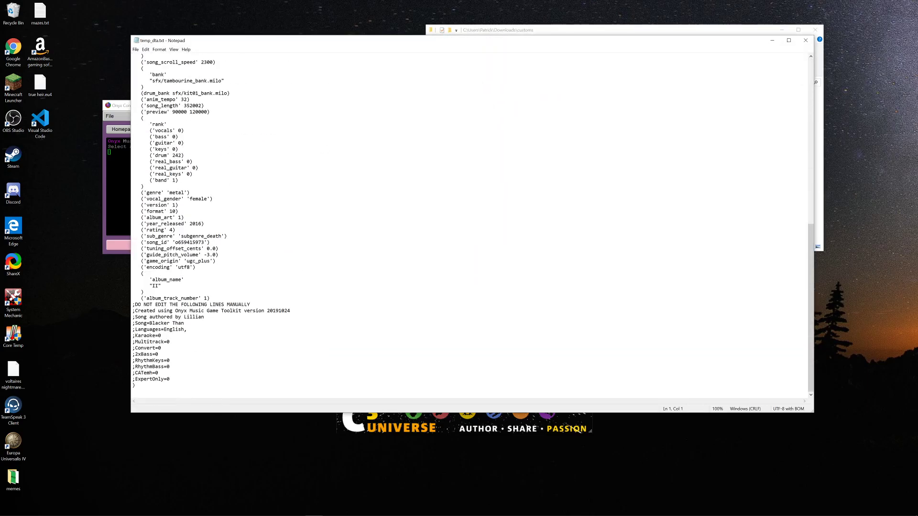
left_click(158, 354)
key("BackSpace")
Save the edited DTA back into the BlackerThan_rb3con CON file
left_click(806, 40)
left_click(447, 266)
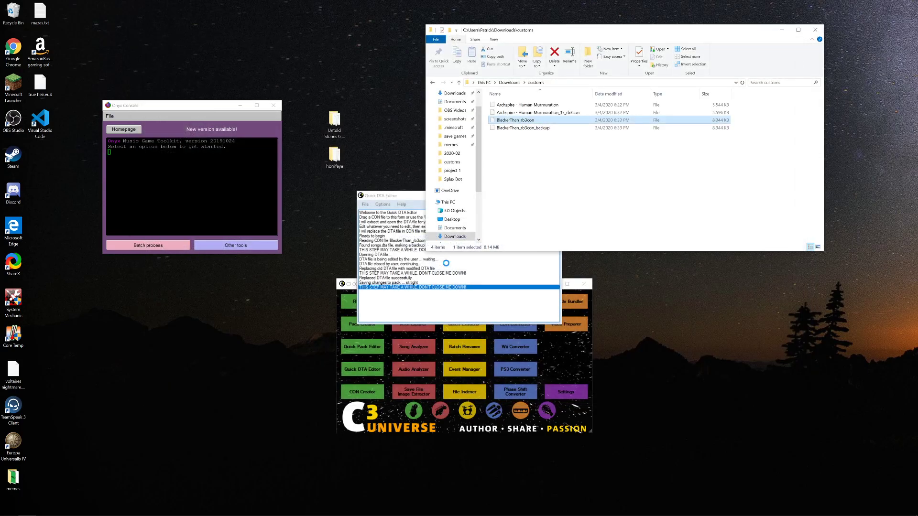
left_click(434, 302)
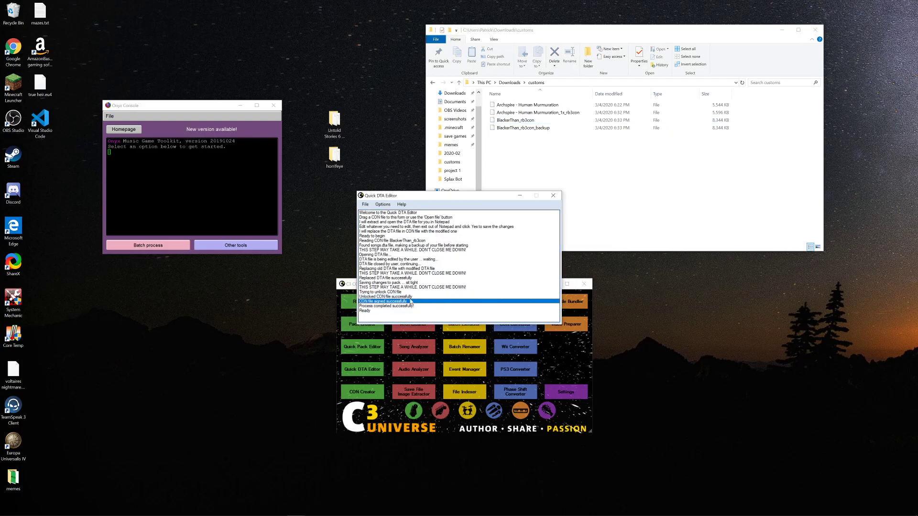
left_click(553, 197)
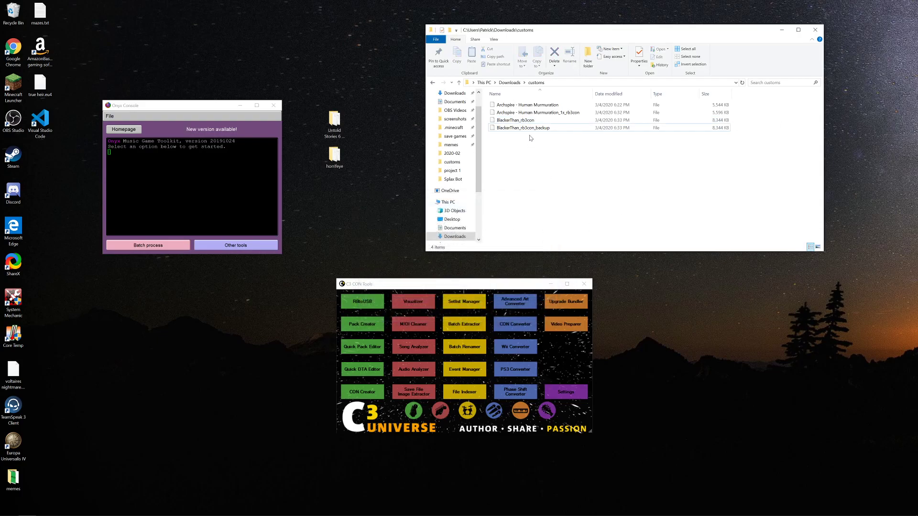
Delete the leftover BlackerThan_rb3con_backup file from the customs folder
left_click(526, 128)
right_click(530, 128)
left_click(547, 264)
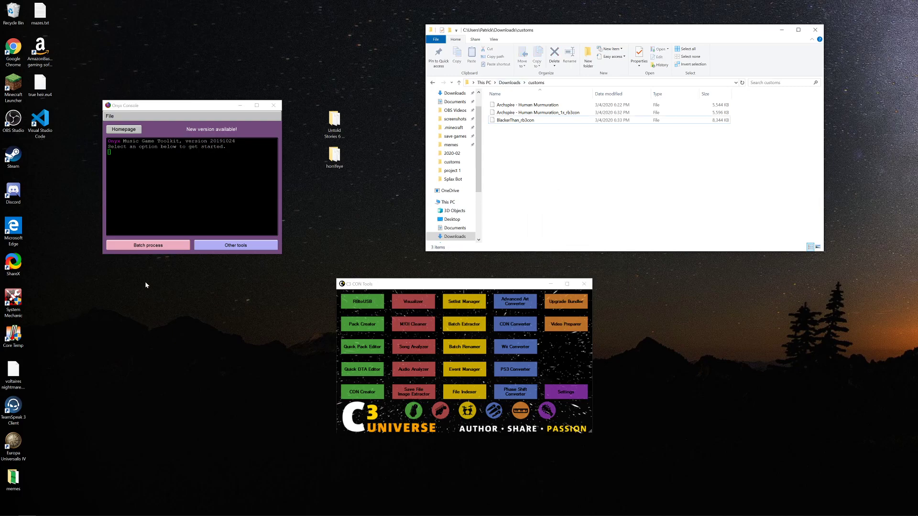
Batch-build the edited BlackerThan_rb3con as a Rock Band 3 (360) 1x-pedal CON
left_click(154, 248)
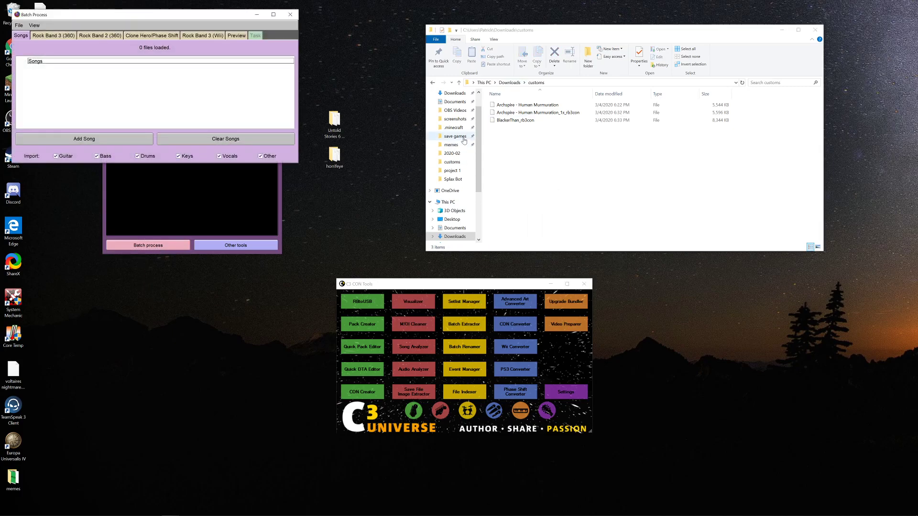
left_click(520, 120)
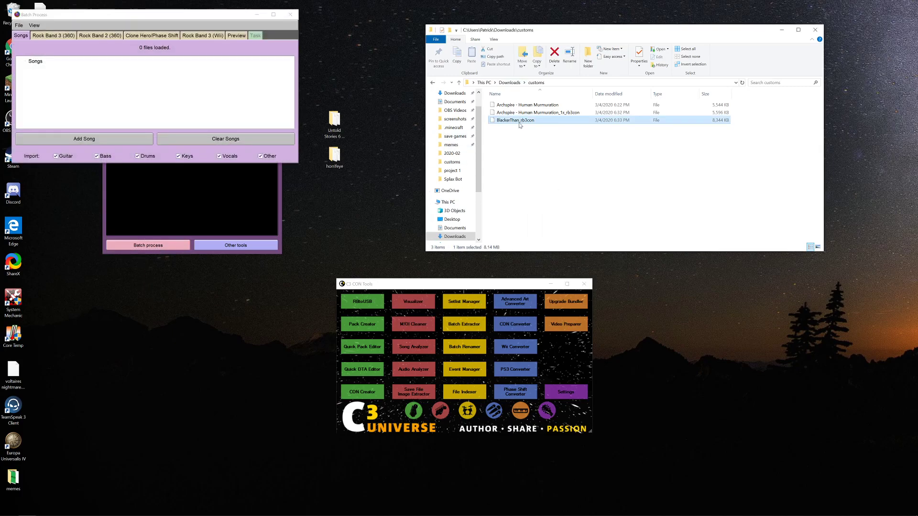
left_click_drag(519, 121, 126, 112)
left_click(62, 36)
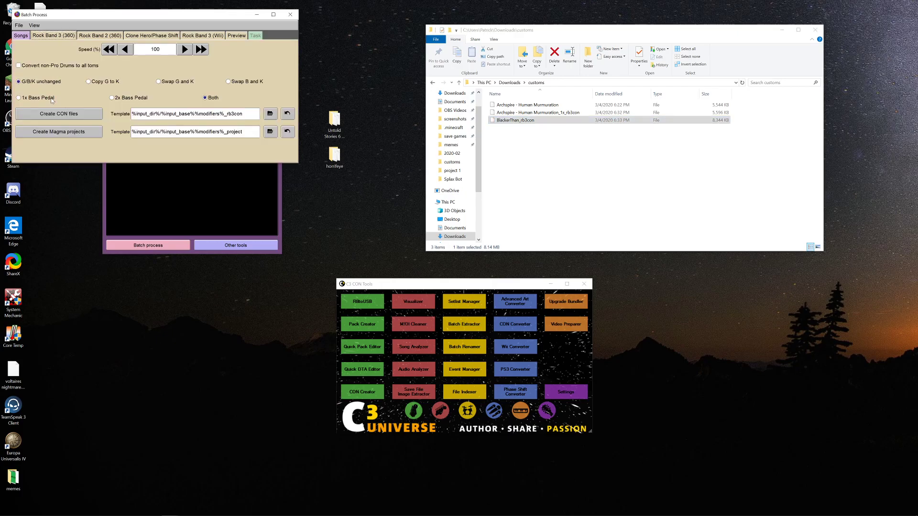
left_click(53, 114)
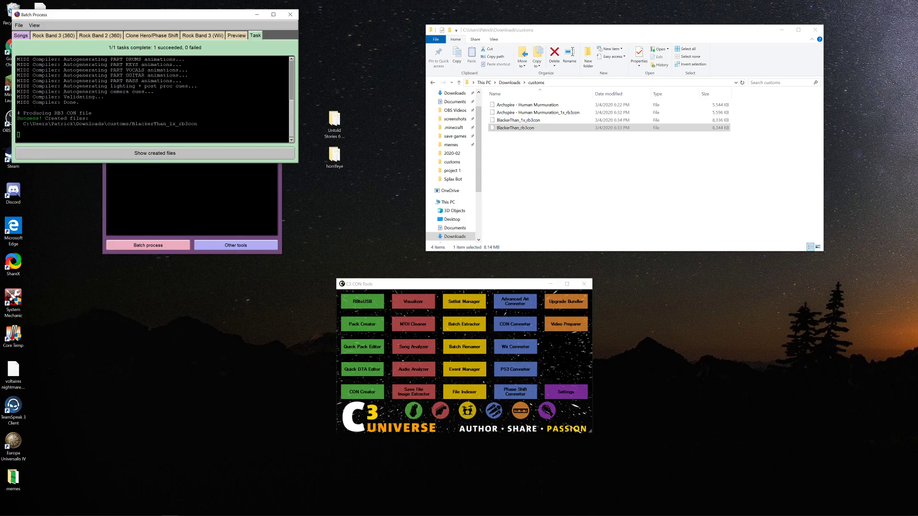
left_click(518, 123)
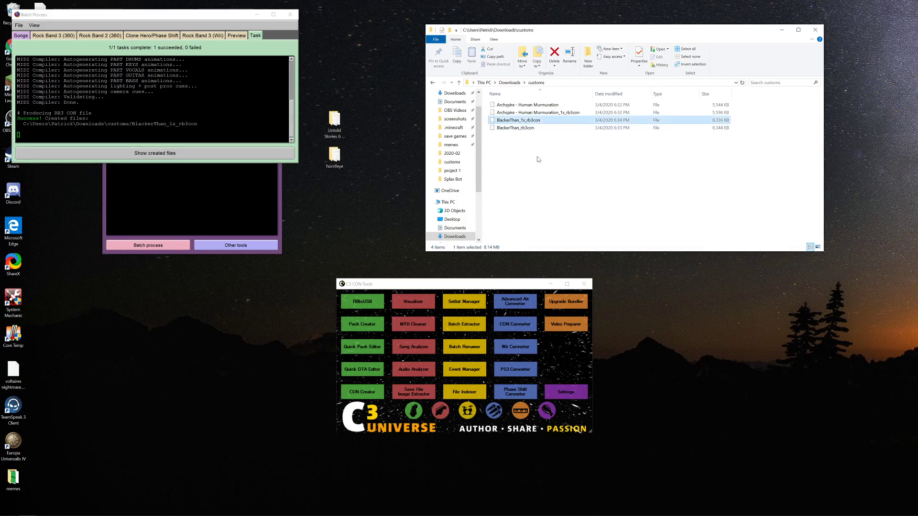
left_click(531, 112)
left_click(531, 106)
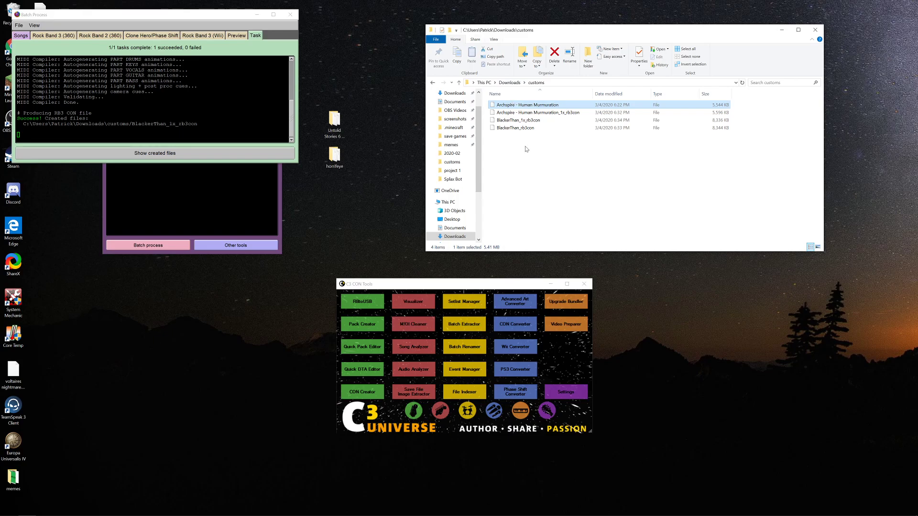
left_click_drag(539, 193, 530, 98)
left_click(496, 139)
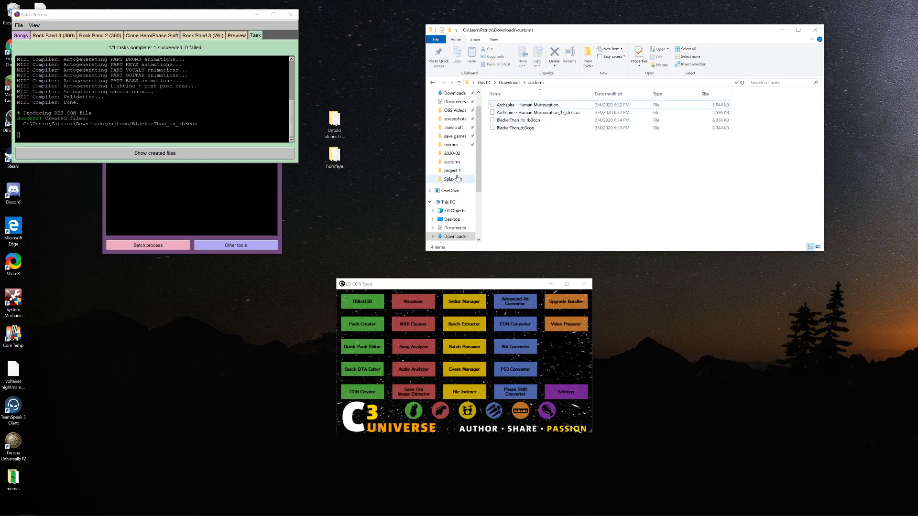